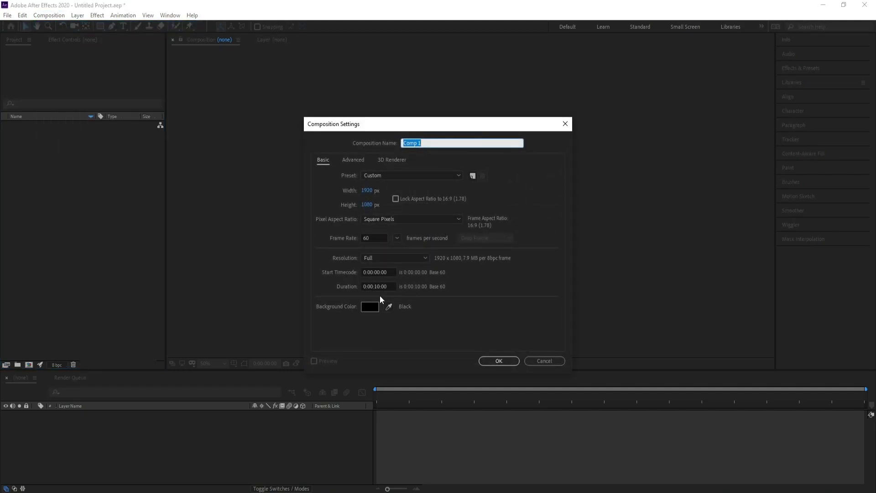
# Create Comp 1 using the CINEMA 4D 3D renderer
pyautogui.click(389, 161)
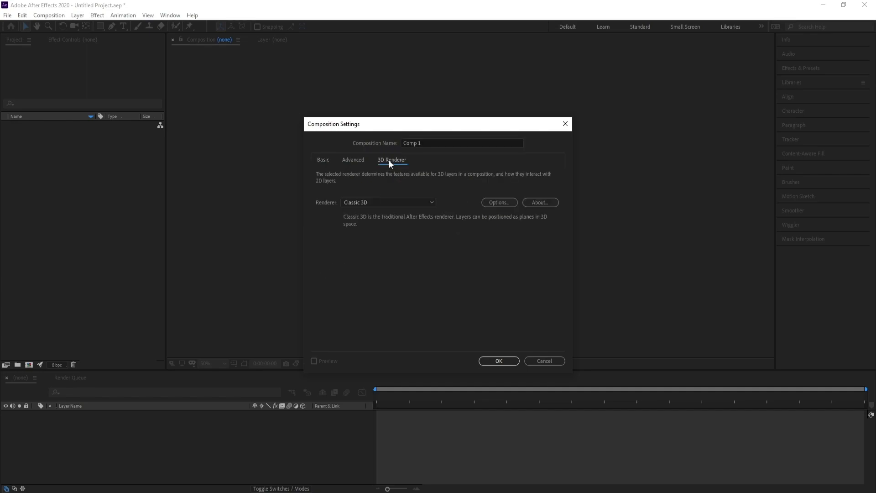
pyautogui.click(371, 204)
pyautogui.click(376, 221)
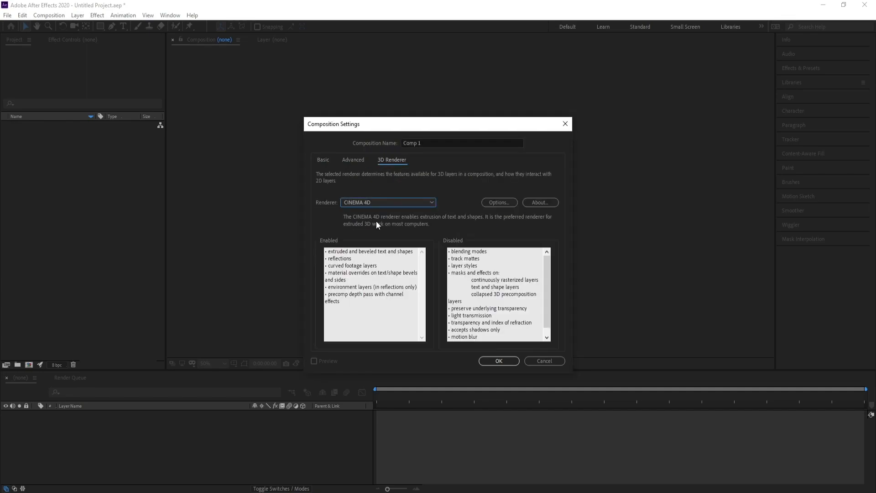
pyautogui.click(500, 361)
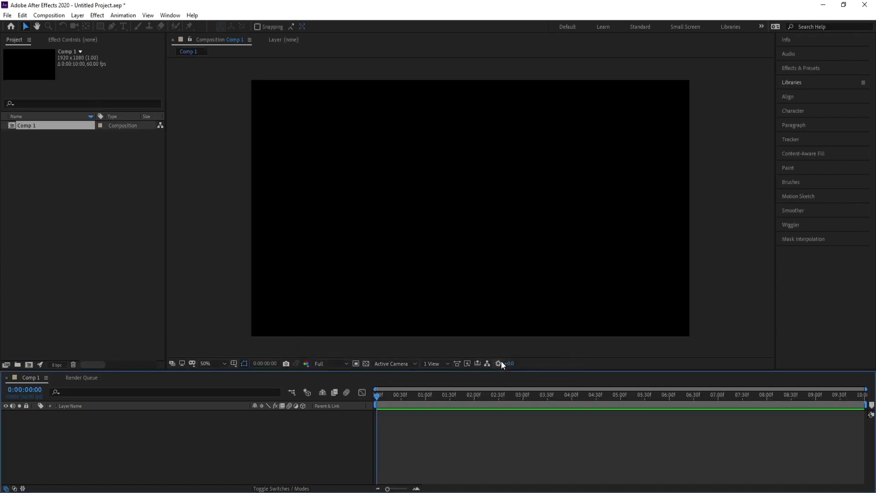
# Add a white stencil-font 'TEXT' layer and scale it up to fill the frame
pyautogui.click(125, 26)
pyautogui.click(417, 207)
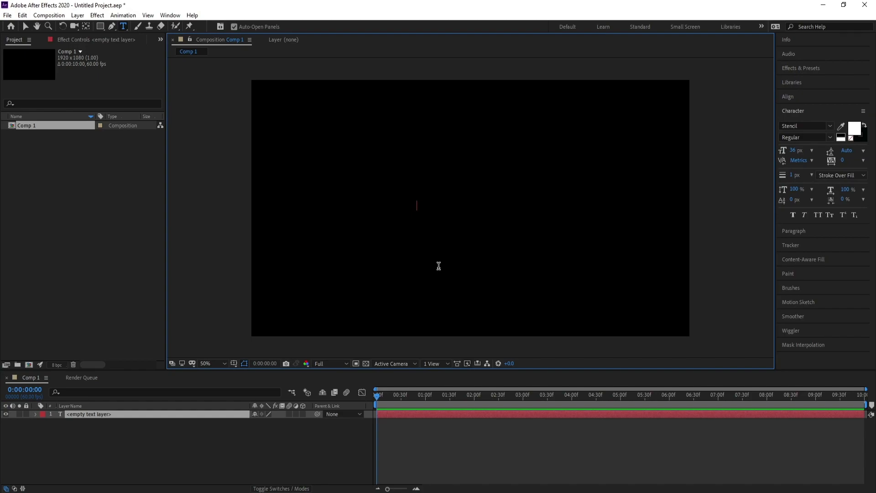
pyautogui.write('TEX')
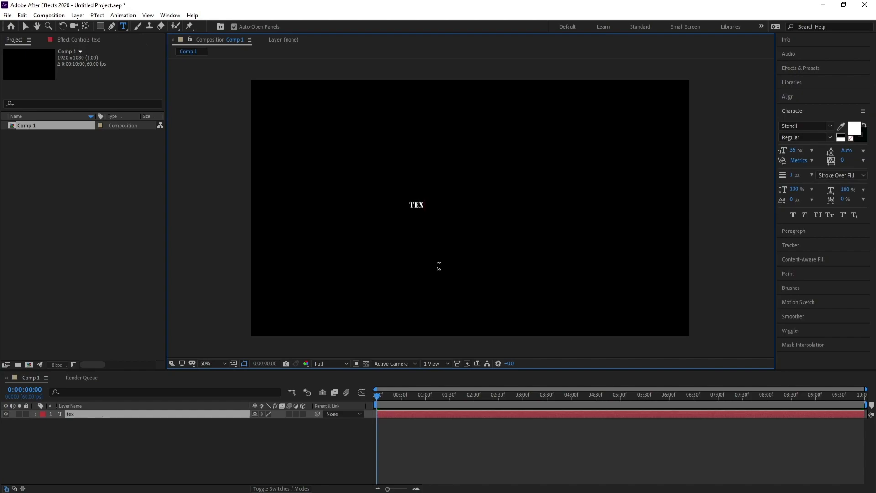
pyautogui.write('t')
pyautogui.click(99, 450)
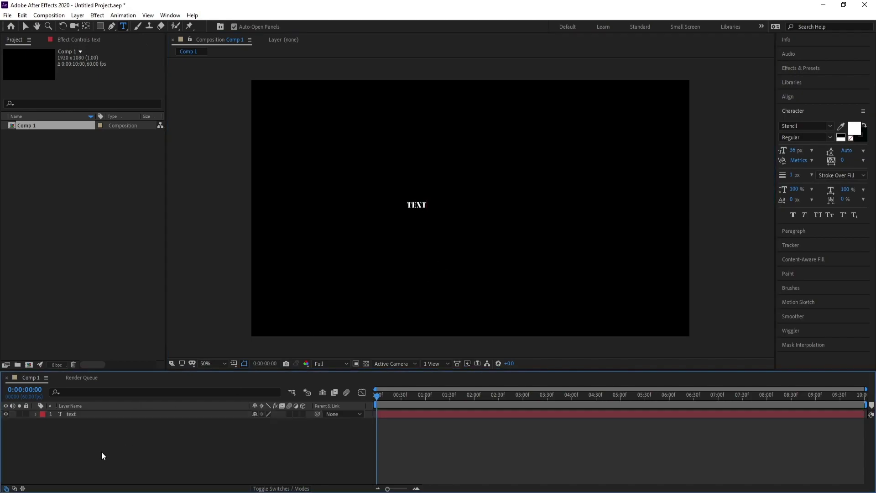
pyautogui.click(91, 417)
pyautogui.press('s')
pyautogui.moveTo(268, 423)
pyautogui.mouseDown()
pyautogui.moveTo(672, 429)
pyautogui.moveTo(712, 418)
pyautogui.mouseUp()
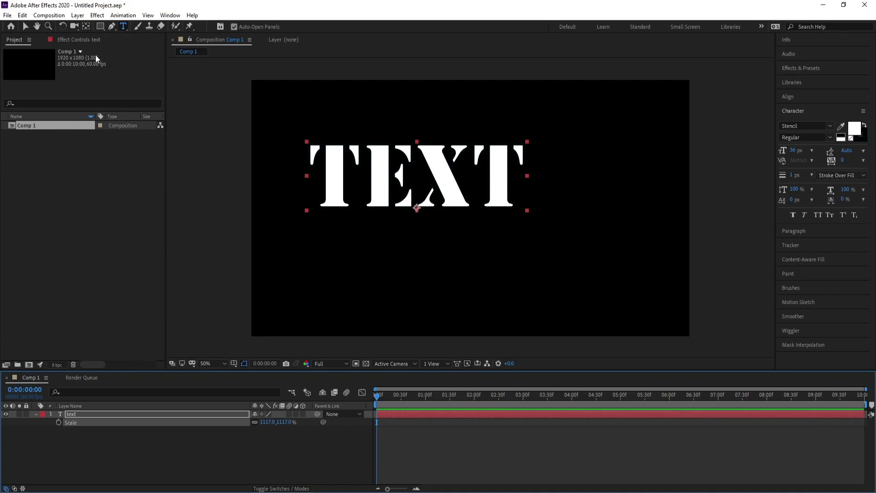
# Centre the text's anchor point and align the text horizontally and vertically in the comp
pyautogui.click(89, 26)
pyautogui.hotkey('ctrl', 'alt', 'Home')
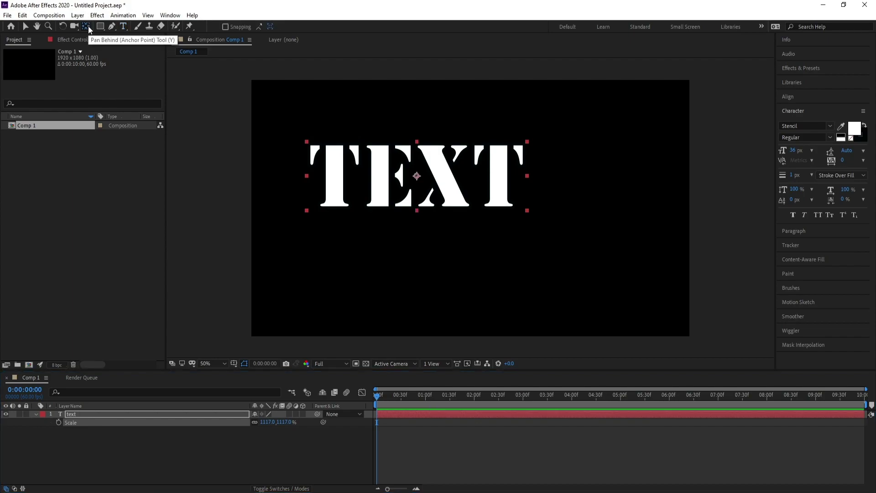
pyautogui.click(790, 97)
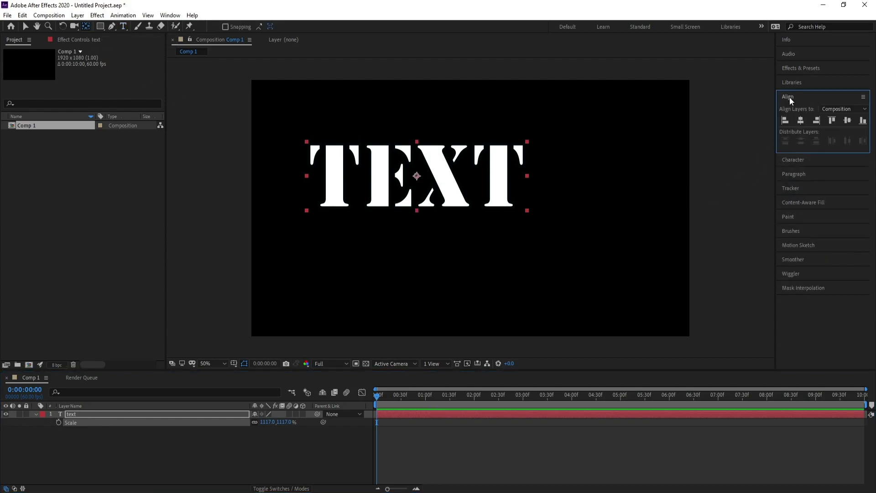
pyautogui.click(800, 122)
pyautogui.click(847, 121)
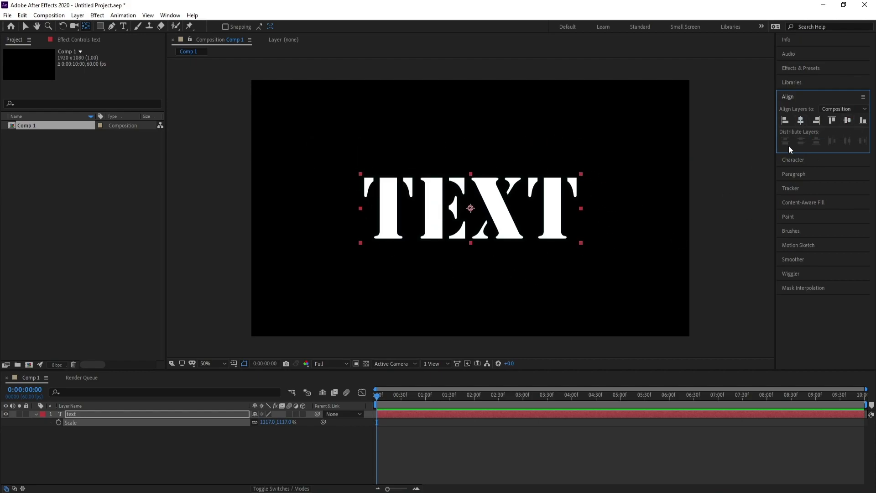
pyautogui.click(793, 98)
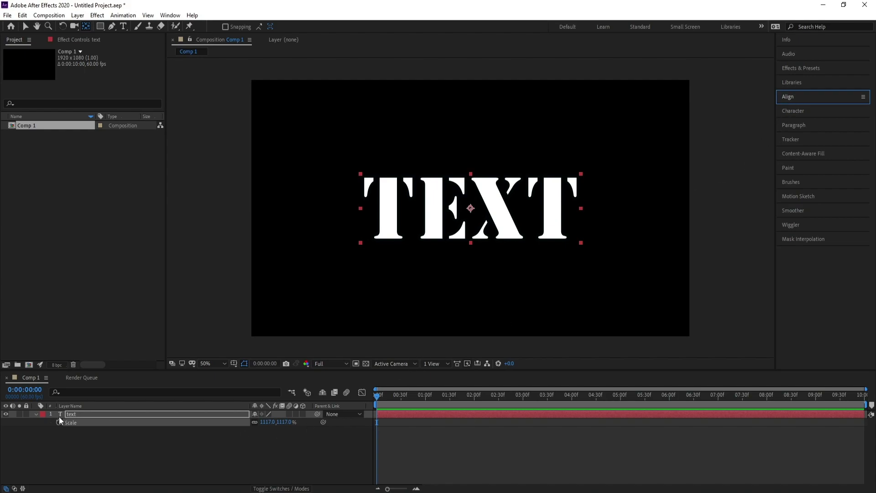
# Turn on the TEXT layer's 3D switch and apply Compound Blur from Effects & Presets
pyautogui.click(35, 414)
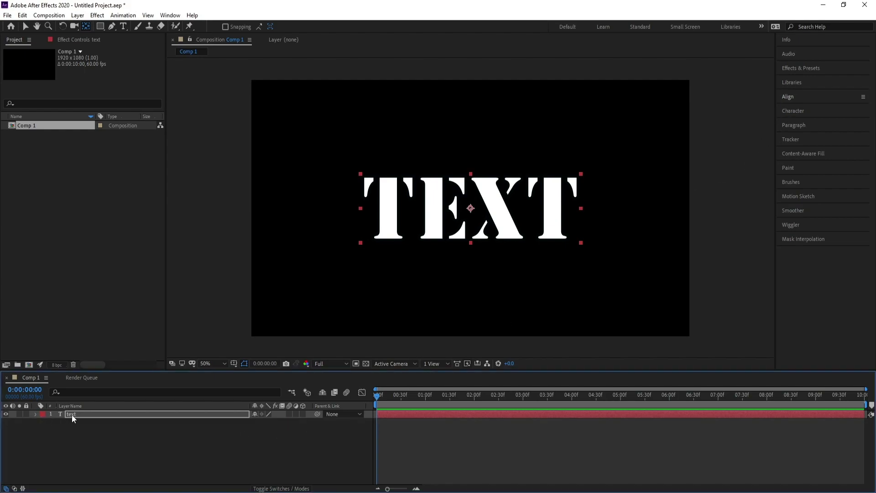
pyautogui.click(304, 413)
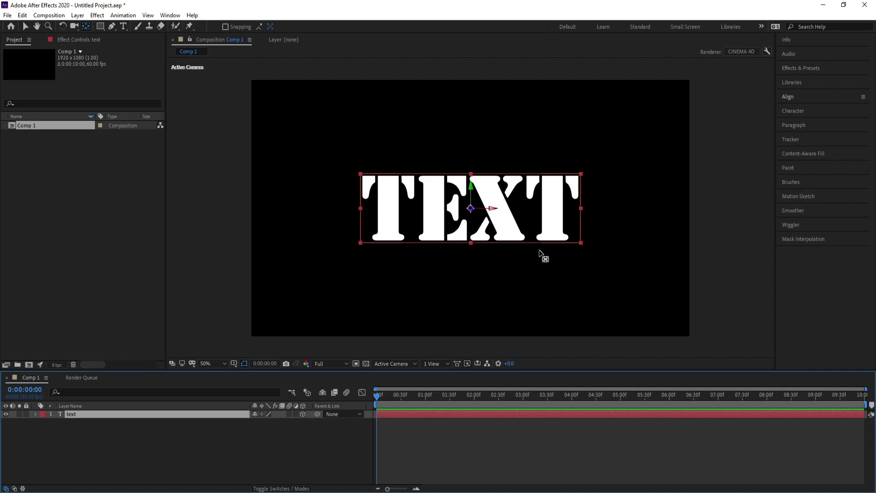
pyautogui.click(801, 68)
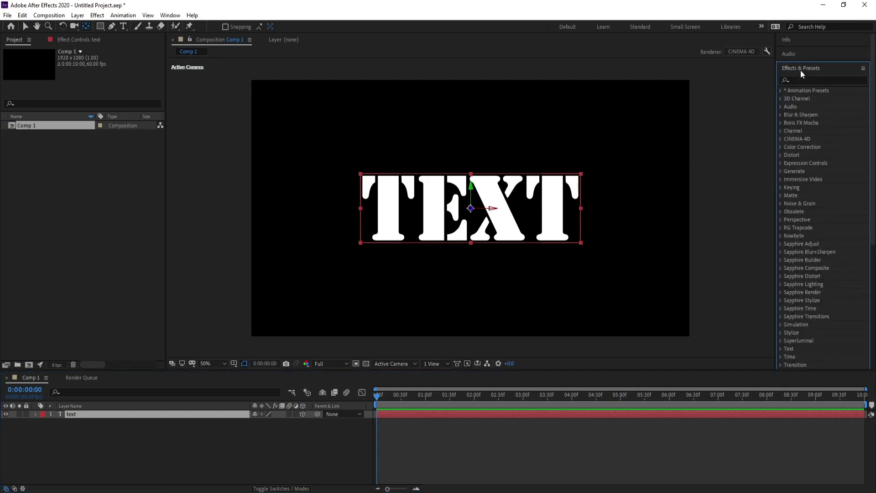
pyautogui.click(802, 80)
pyautogui.write('comp')
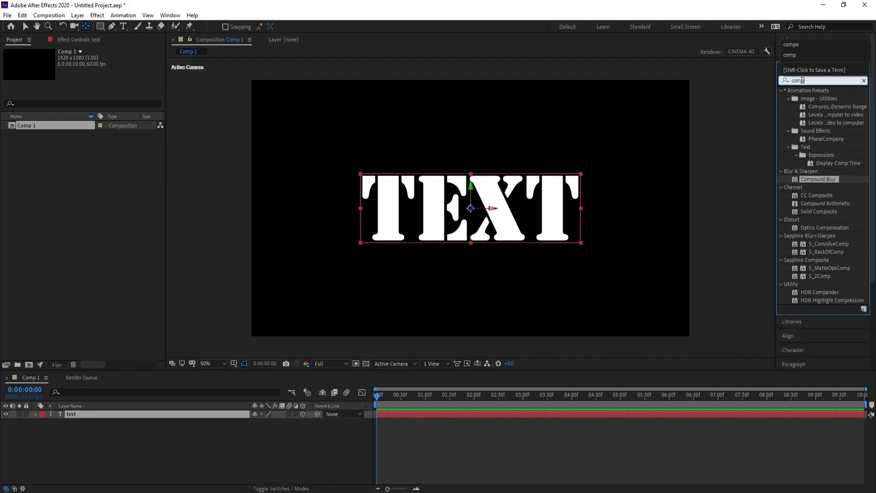
pyautogui.write('o')
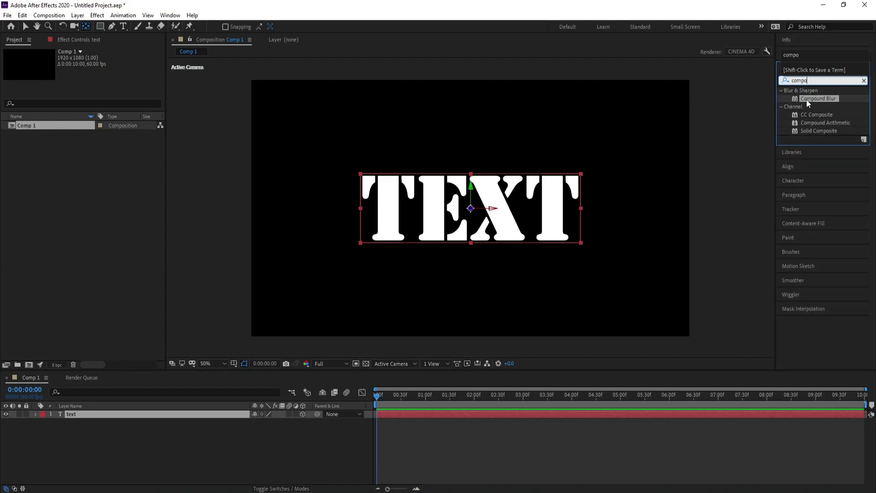
pyautogui.moveTo(808, 102); pyautogui.dragTo(81, 418)
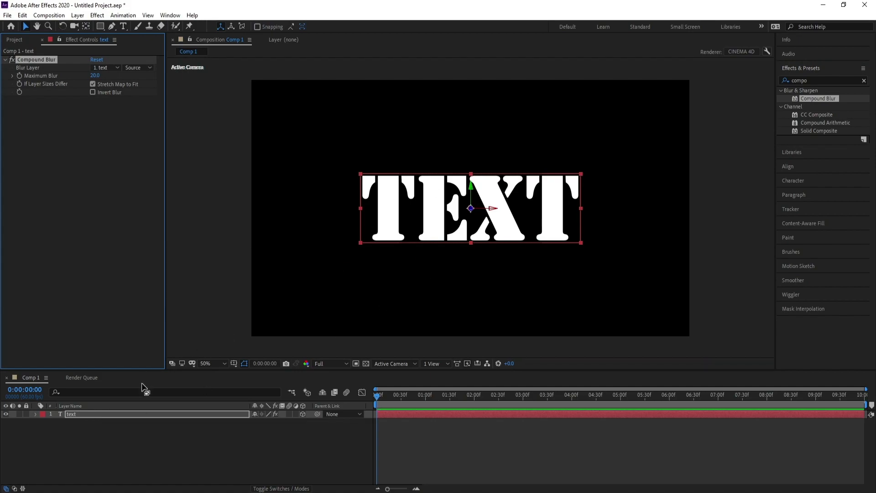
# Set the TEXT layer's Geometry Options Extrusion Depth to 15 and enlarge the timeline panel
pyautogui.click(36, 414)
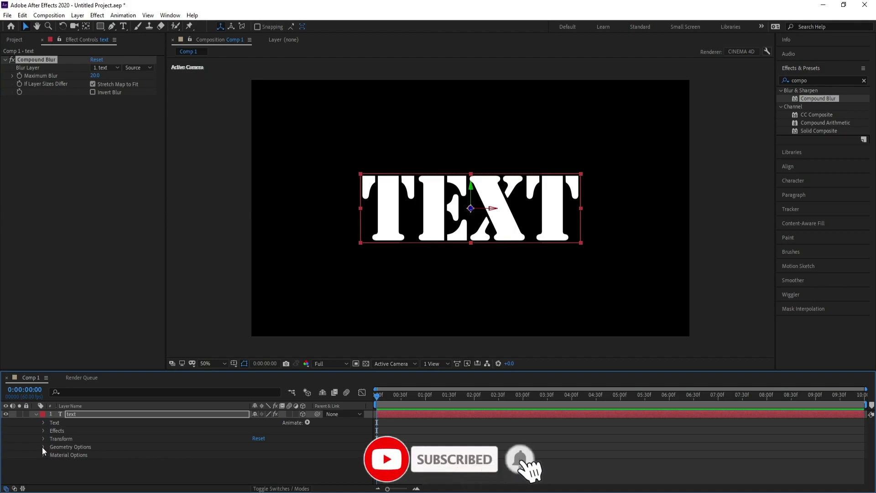
pyautogui.click(43, 447)
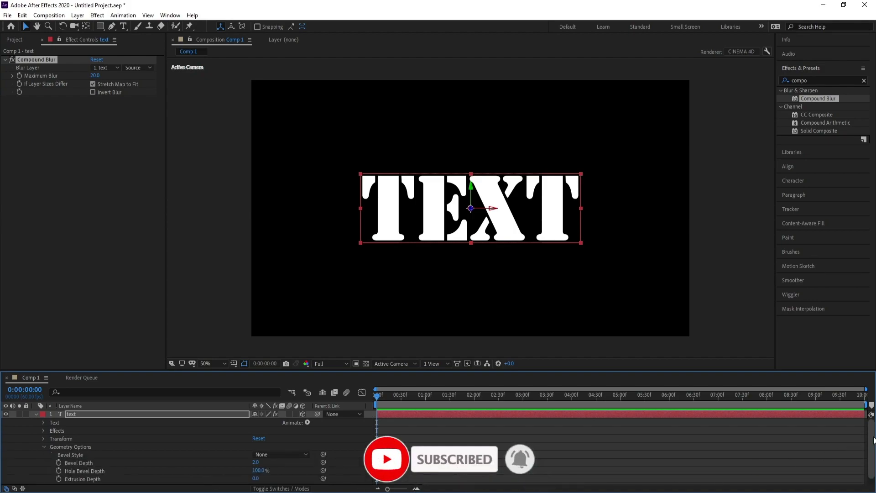
pyautogui.scroll(-1, 568, 481)
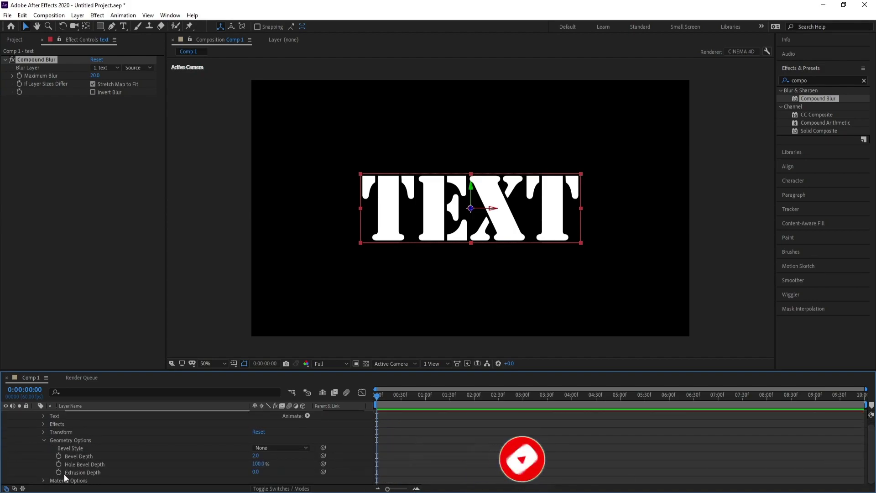
pyautogui.click(256, 471)
pyautogui.write('15')
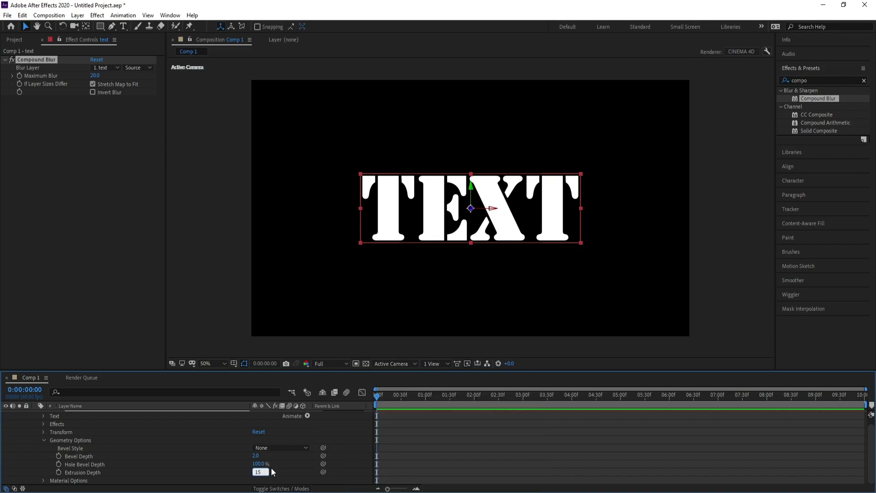
pyautogui.press('Return')
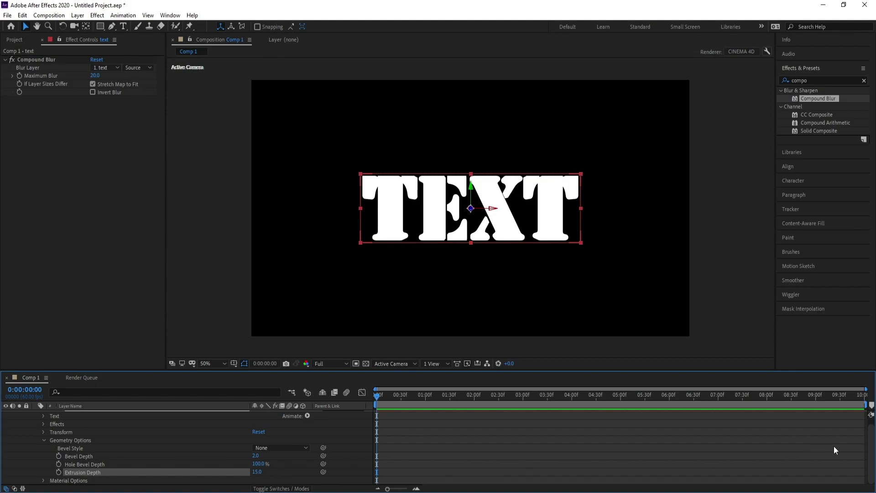
pyautogui.moveTo(690, 373); pyautogui.dragTo(691, 340)
# Reset Z Rotation to 0 and turn the text to about 62° on Y
pyautogui.click(44, 406)
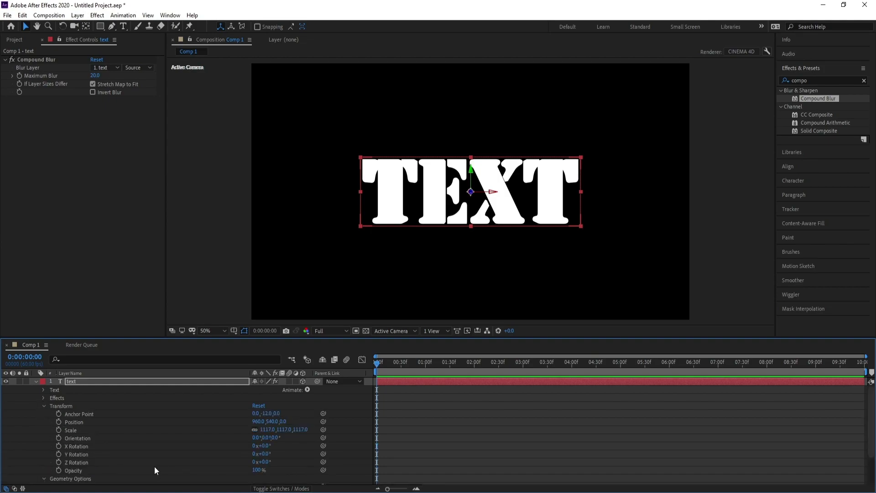
pyautogui.moveTo(265, 462); pyautogui.dragTo(284, 452)
pyautogui.hotkey('ctrl', 'z')
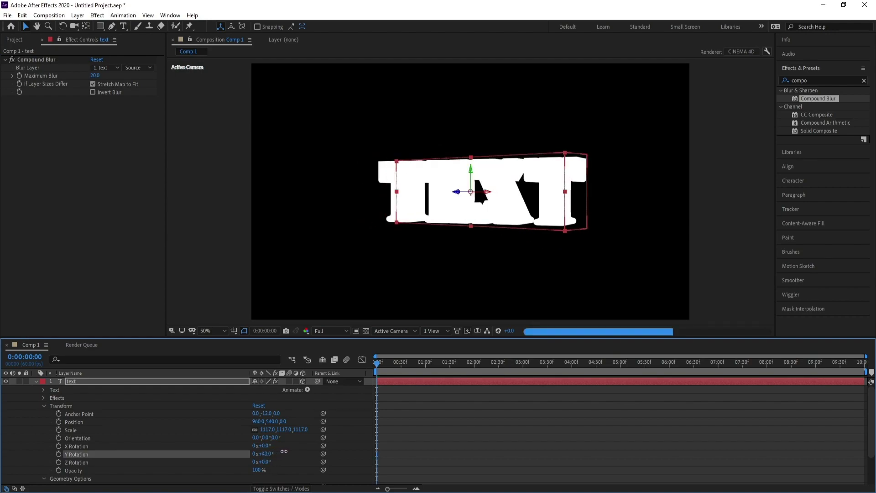
pyautogui.moveTo(284, 451); pyautogui.dragTo(297, 451)
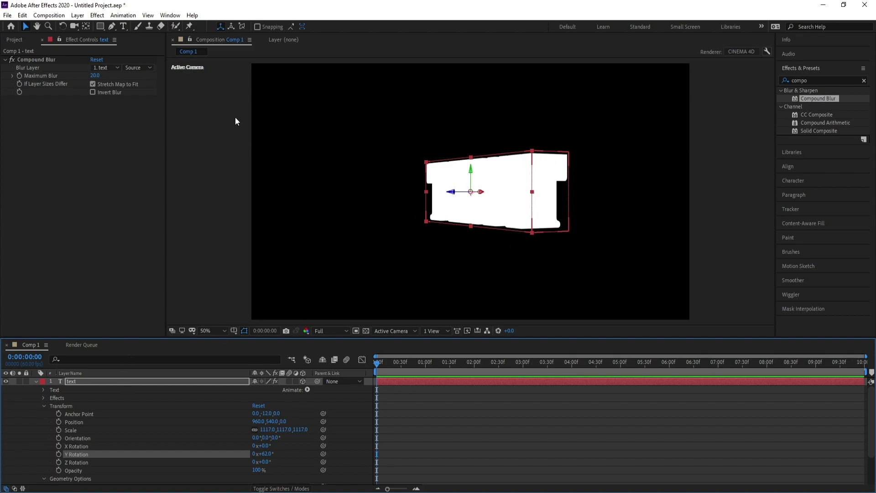
# Add a Spot light layer and scrub the text's Y Rotation to about 46°
pyautogui.click(81, 16)
pyautogui.moveTo(90, 26)
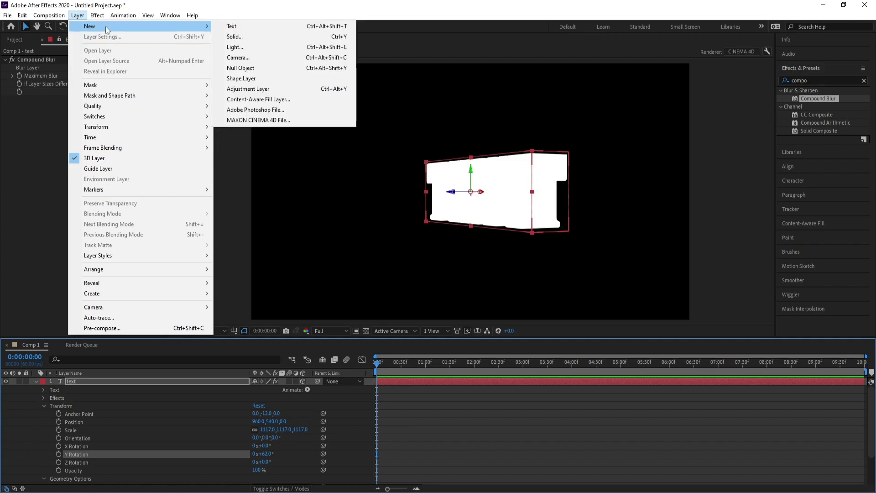
pyautogui.click(245, 47)
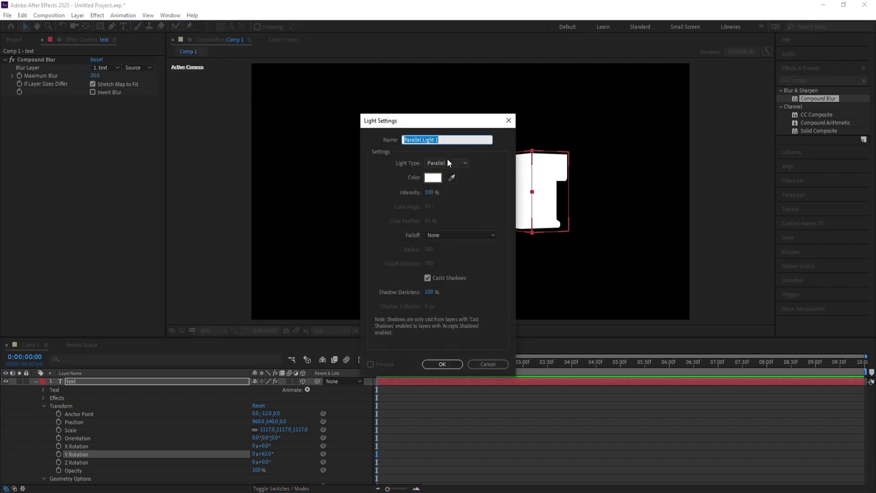
pyautogui.click(447, 163)
pyautogui.click(445, 184)
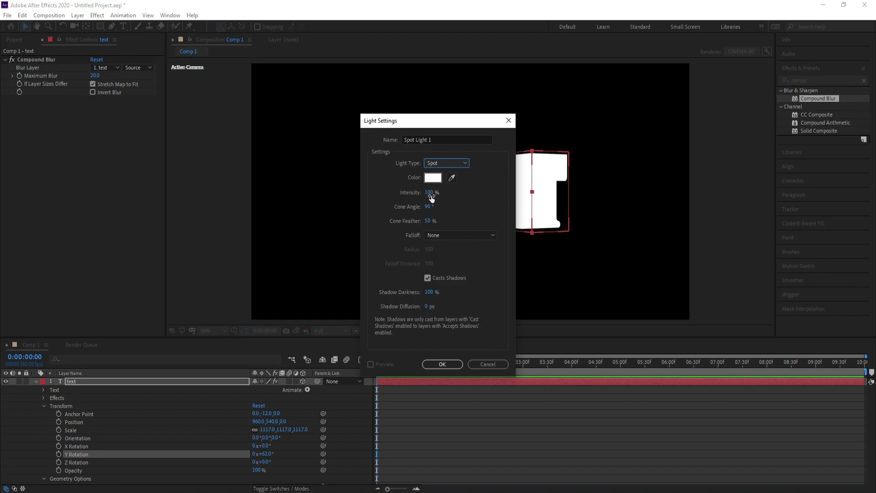
pyautogui.click(443, 363)
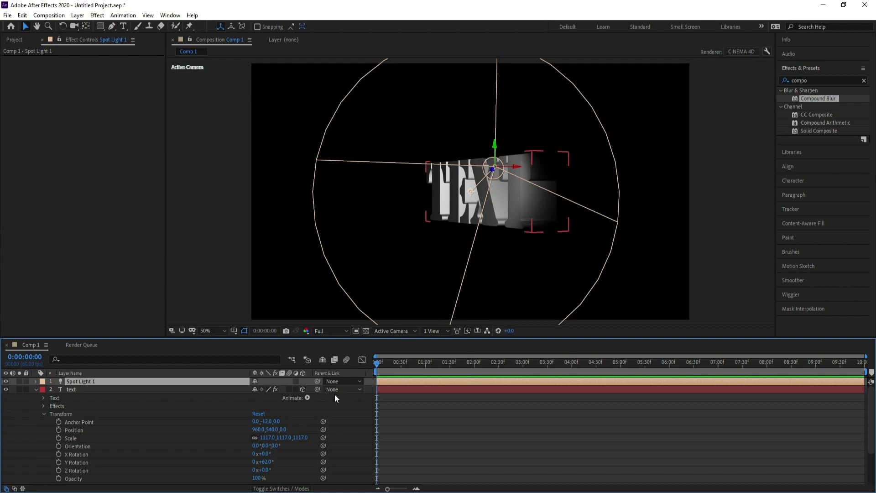
pyautogui.moveTo(267, 463)
pyautogui.mouseDown()
pyautogui.moveTo(247, 464)
pyautogui.moveTo(265, 468)
pyautogui.mouseUp()
# Add an Ambient light layer and toggle its visibility to compare the lighting
pyautogui.click(76, 389)
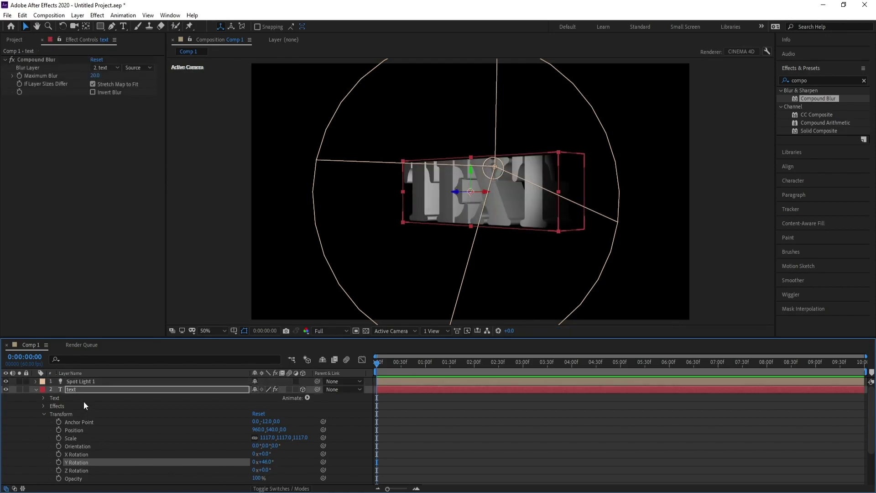
pyautogui.click(78, 16)
pyautogui.click(234, 47)
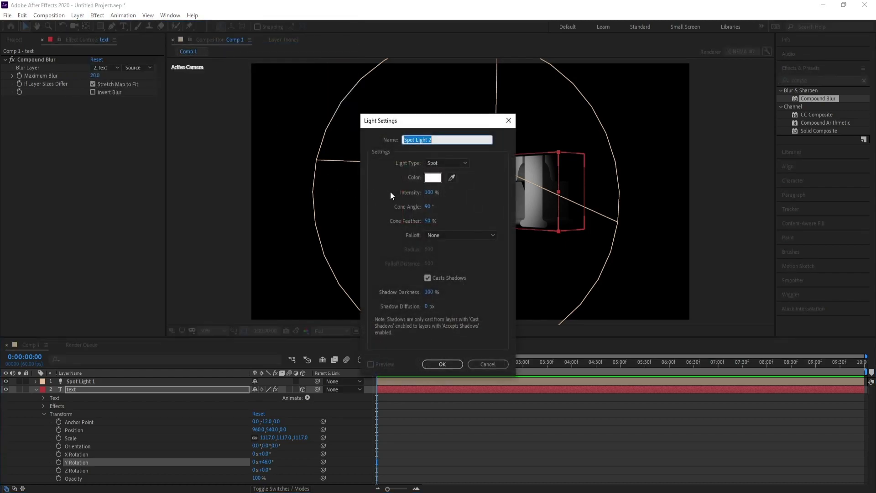
pyautogui.click(431, 163)
pyautogui.click(439, 204)
pyautogui.click(429, 193)
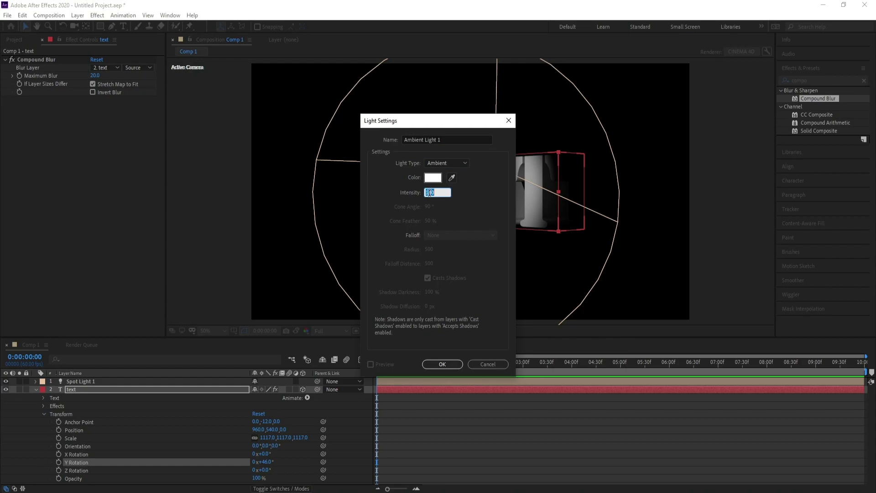
pyautogui.click(445, 364)
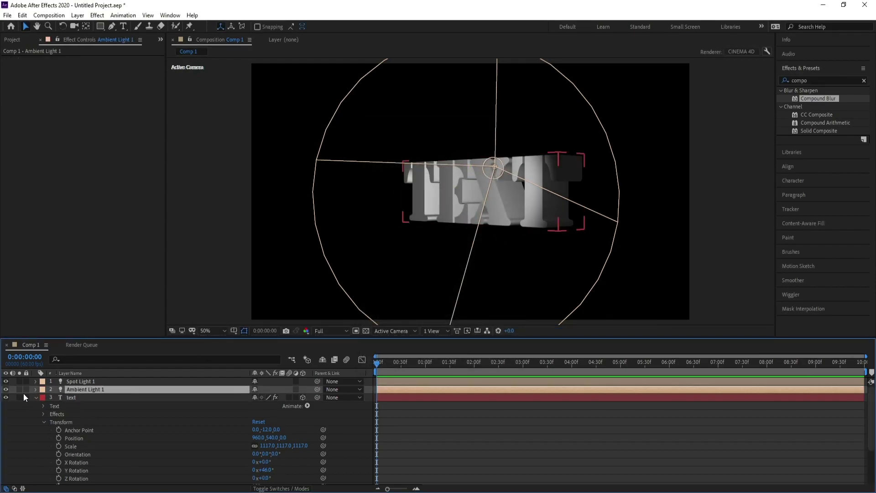
pyautogui.click(6, 389)
pyautogui.click(6, 389)
pyautogui.click(6, 388)
# Scrub the text's Y Rotation through 18° and back to 0° so it faces the camera
pyautogui.click(72, 397)
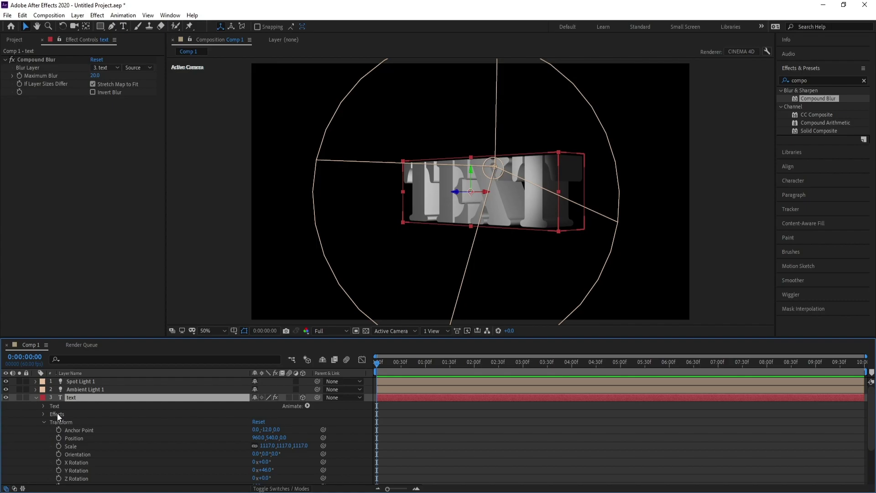
pyautogui.click(266, 470)
pyautogui.write('18')
pyautogui.press('Return')
pyautogui.moveTo(273, 471); pyautogui.dragTo(377, 472)
pyautogui.moveTo(377, 473); pyautogui.dragTo(229, 466)
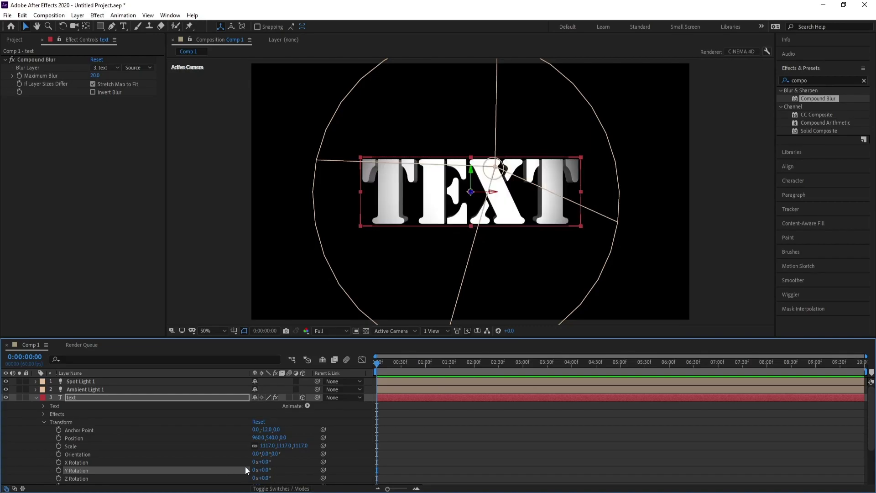
# Split the viewer into 2 Views with a Top view on the left
pyautogui.click(429, 331)
pyautogui.click(437, 351)
pyautogui.click(385, 330)
pyautogui.click(395, 375)
pyautogui.hotkey('shift', 'Up')
pyautogui.hotkey('ctrl', 'z')
# Drag the anchor point into the middle of the extrusion, with Front in the right view
pyautogui.click(86, 26)
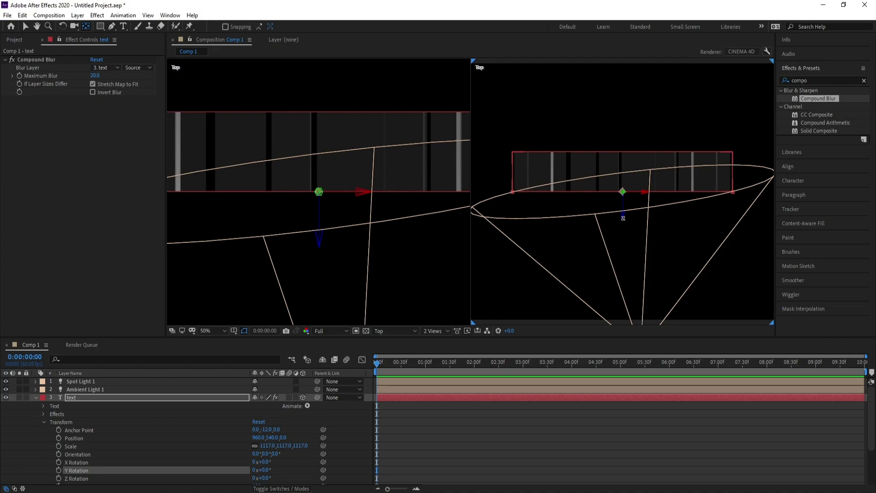
pyautogui.moveTo(623, 218); pyautogui.dragTo(623, 215)
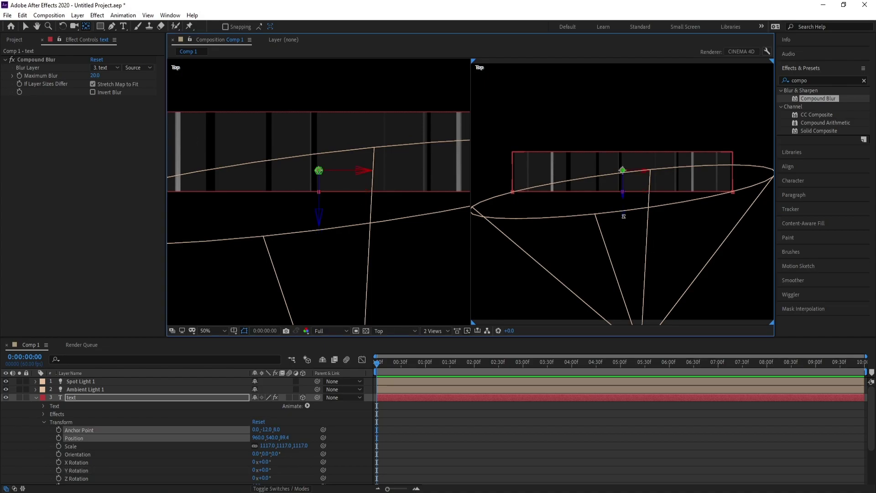
pyautogui.click(387, 329)
pyautogui.click(396, 352)
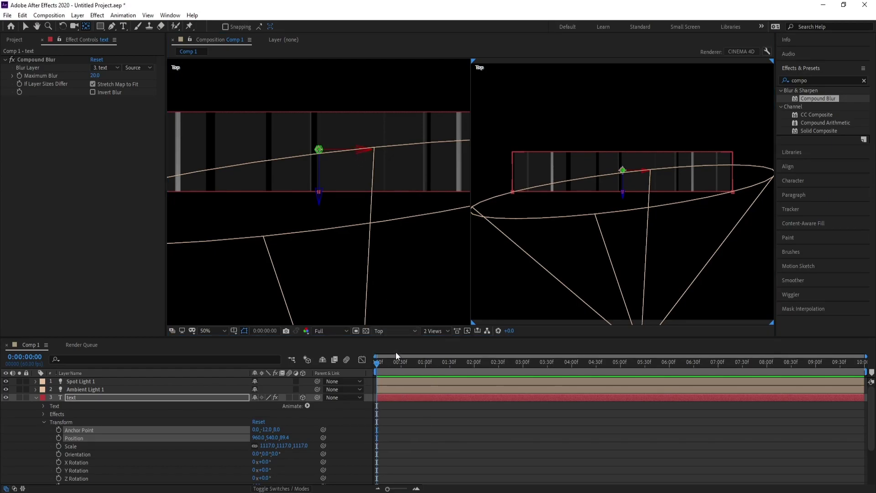
# Return to 1 View and set a 0° Y Rotation keyframe at the start
pyautogui.click(429, 331)
pyautogui.click(442, 345)
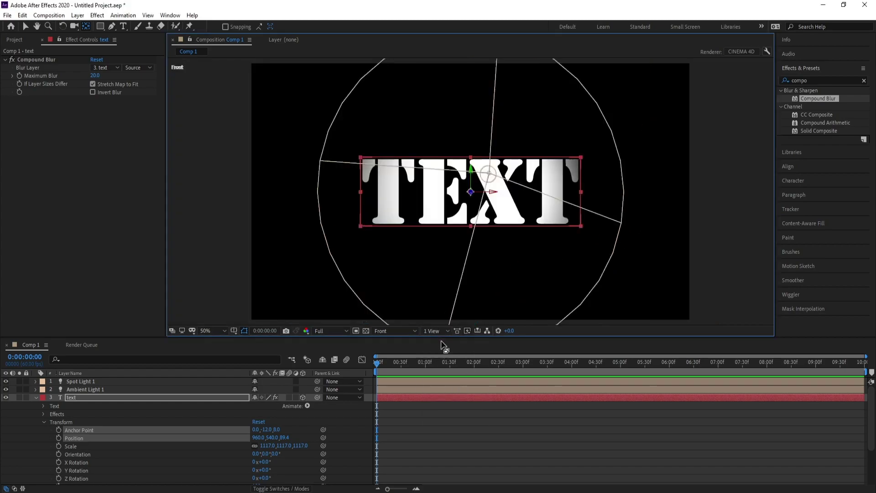
pyautogui.click(377, 362)
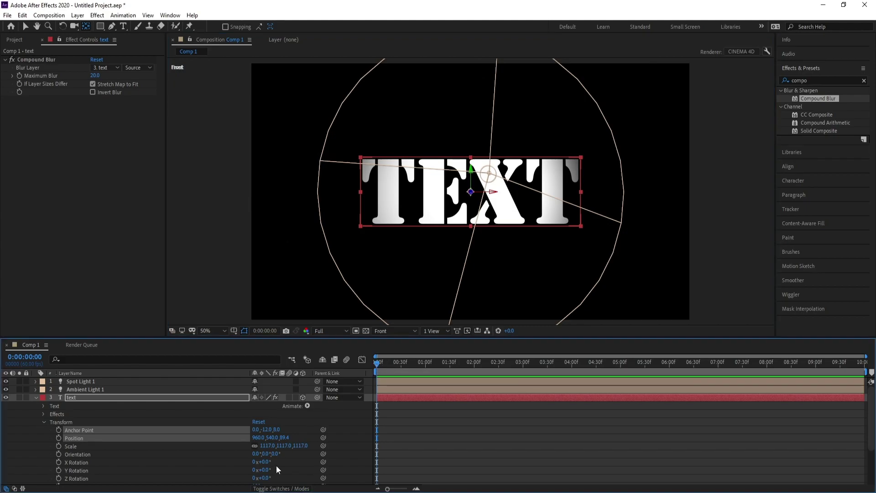
pyautogui.click(58, 471)
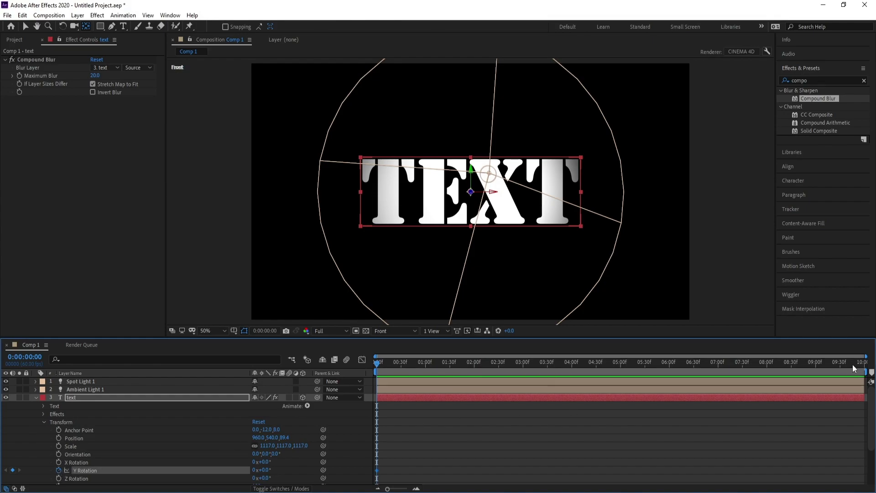
# Add a 359° Y Rotation keyframe at the comp's end and view it through the Active Camera
pyautogui.moveTo(853, 369); pyautogui.dragTo(869, 368)
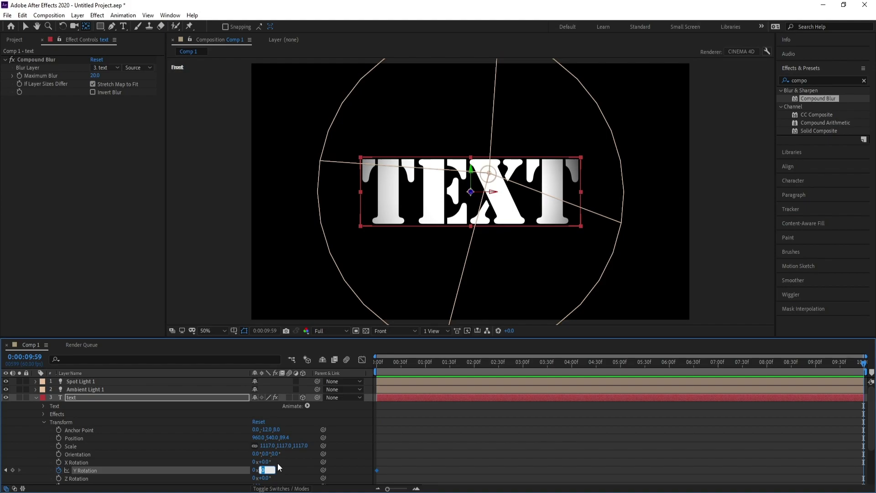
pyautogui.write('359')
pyautogui.press('Return')
pyautogui.moveTo(387, 362); pyautogui.dragTo(367, 362)
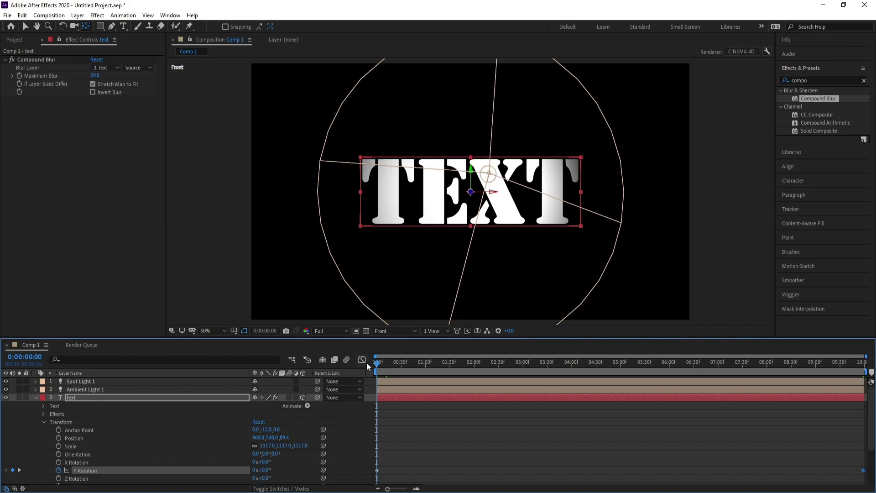
pyautogui.click(382, 329)
pyautogui.click(390, 340)
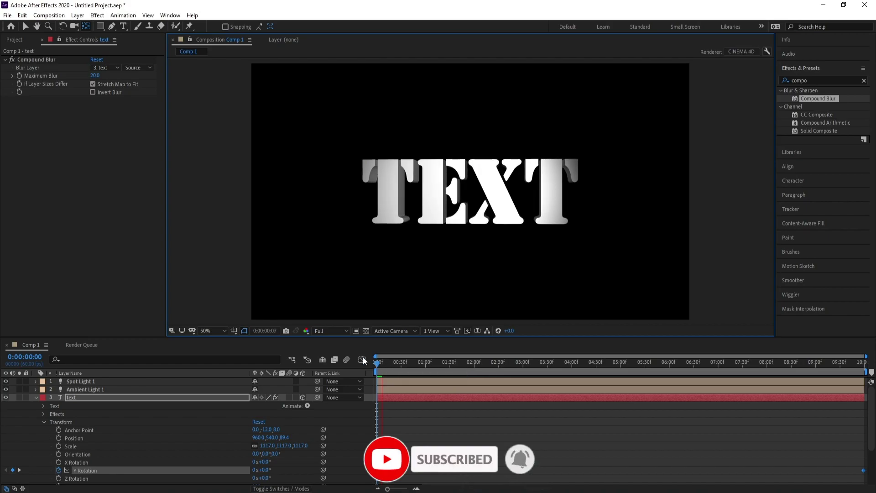
# Switch the viewer to Quarter resolution and replay the TEXT spin from frame 0
pyautogui.click(328, 330)
pyautogui.click(333, 384)
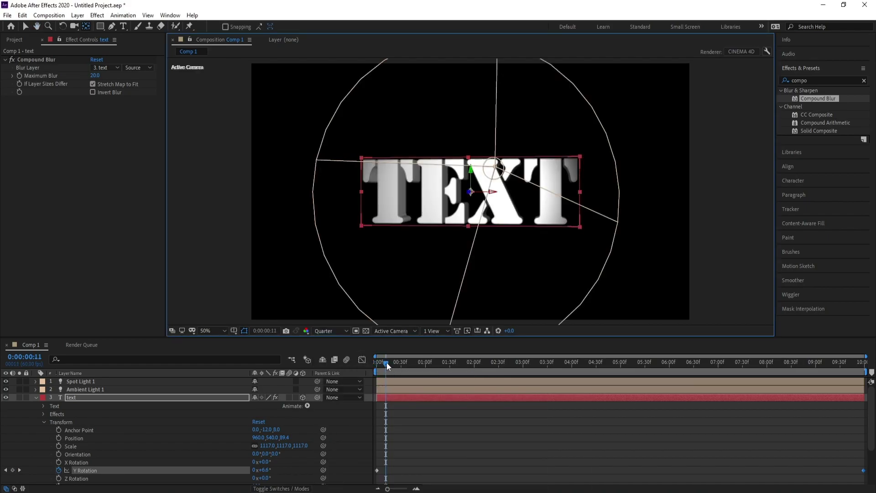
pyautogui.moveTo(387, 363); pyautogui.dragTo(381, 368)
pyautogui.press('space')
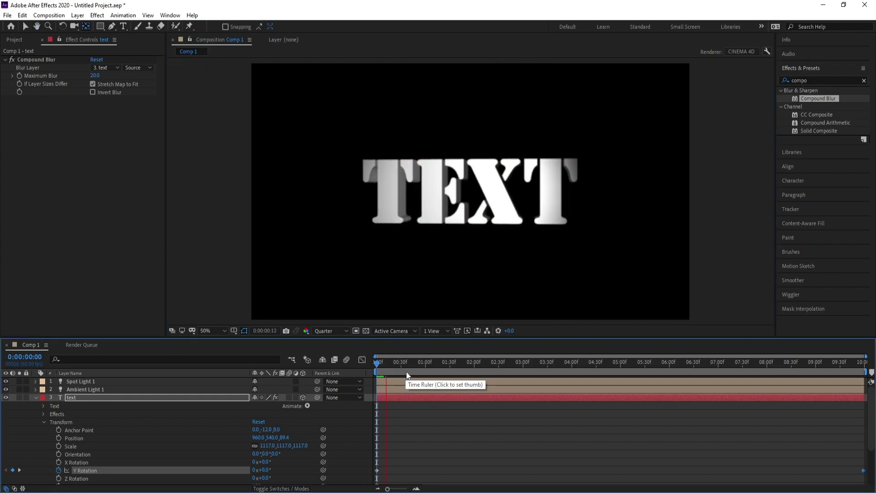